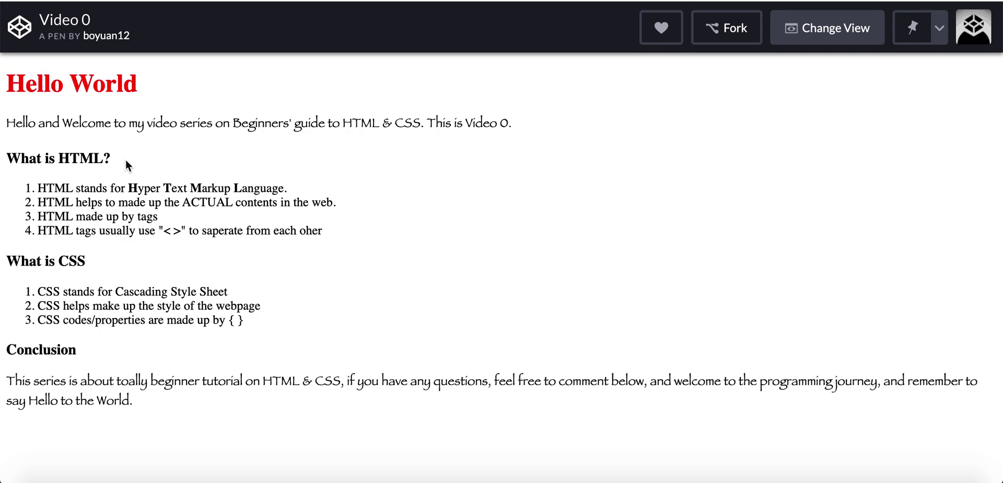
Select the entire 'What is HTML?' heading on the Video 0 pen's page.
left_click(57, 158)
triple_click(46, 156)
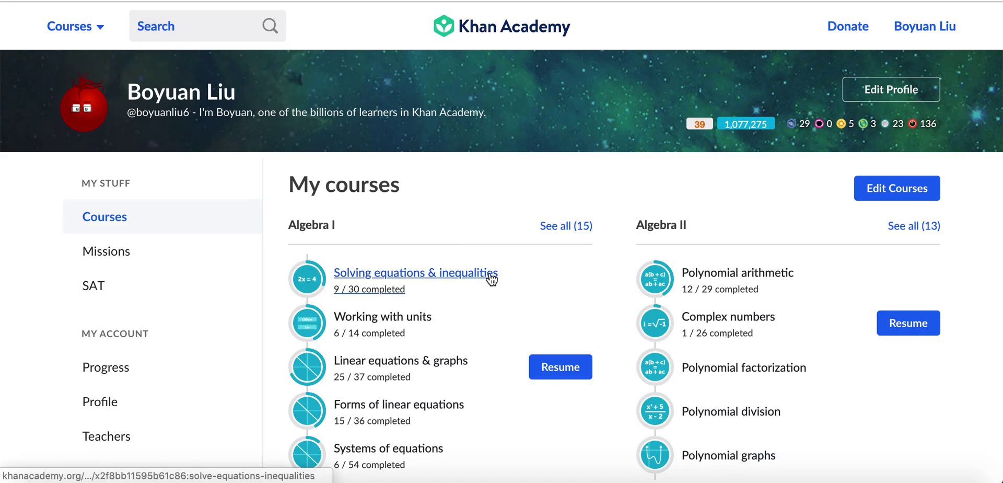
scroll(470, 190, "down", 4)
scroll(469, 186, "down", 6)
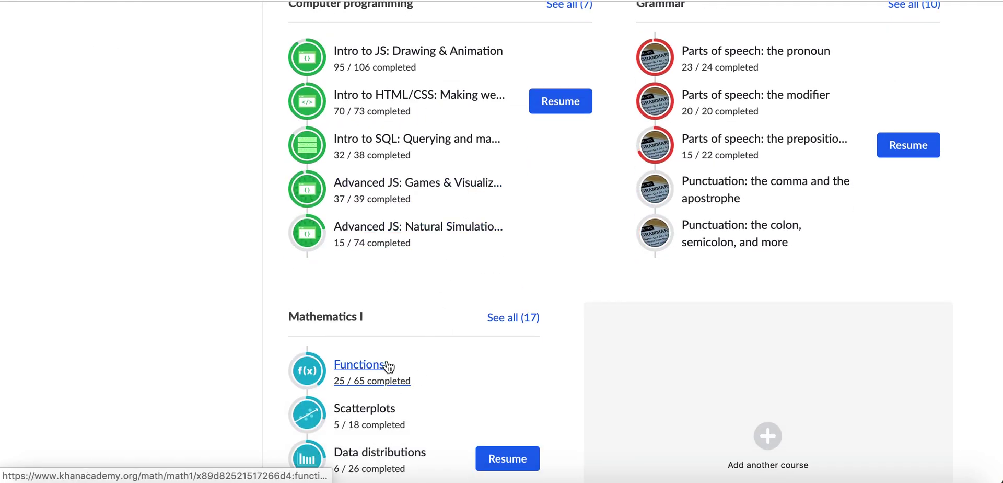
left_click_drag(384, 317, 289, 322)
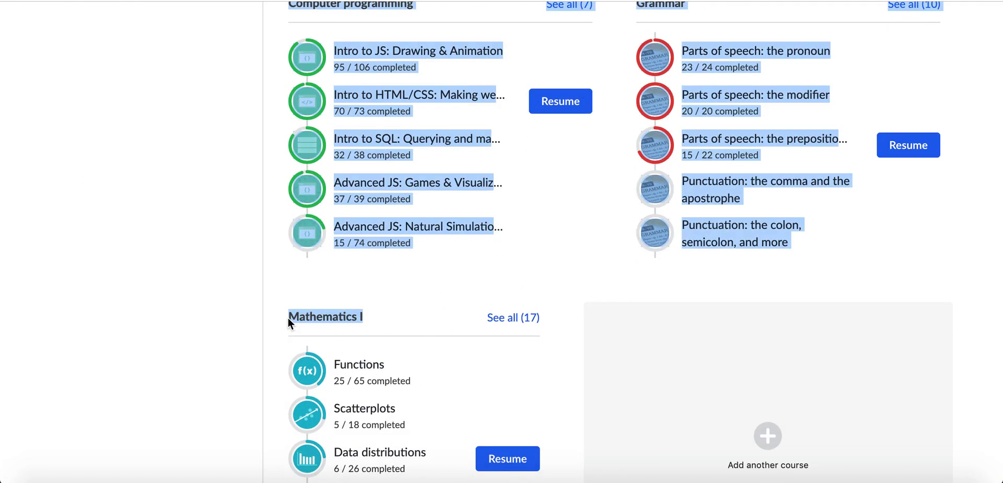
left_click(356, 308)
scroll(392, 311, "up", 2)
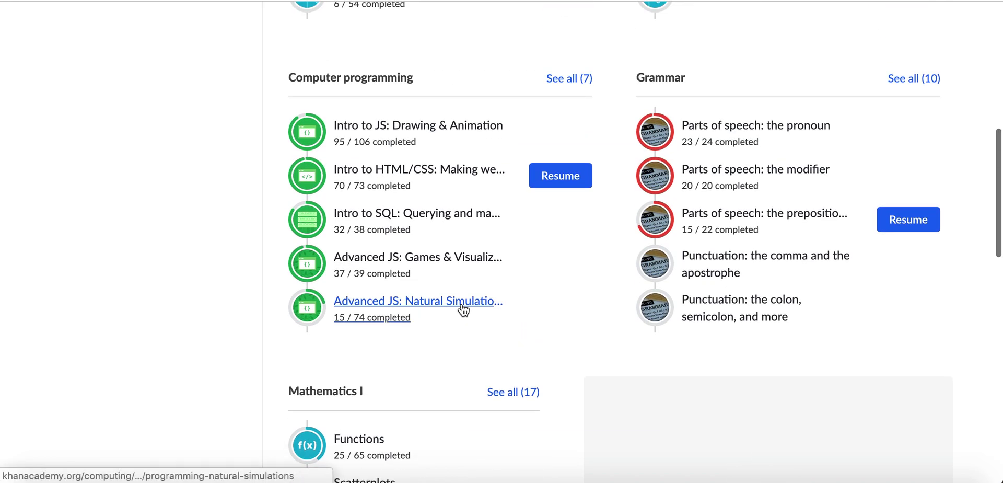
scroll(460, 309, "up", 4)
scroll(695, 341, "up", 4)
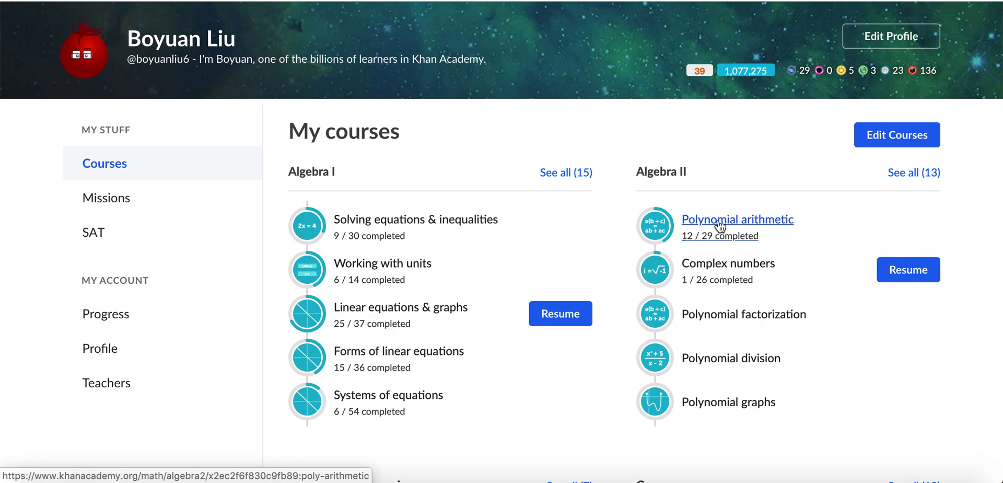
left_click(720, 226)
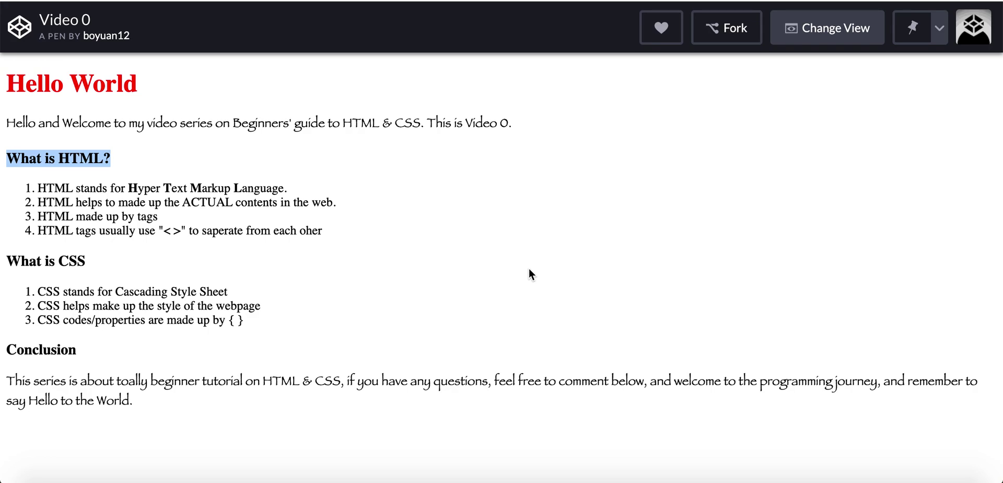
Click the 'What is HTML?' heading to remove its highlight.
left_click(58, 152)
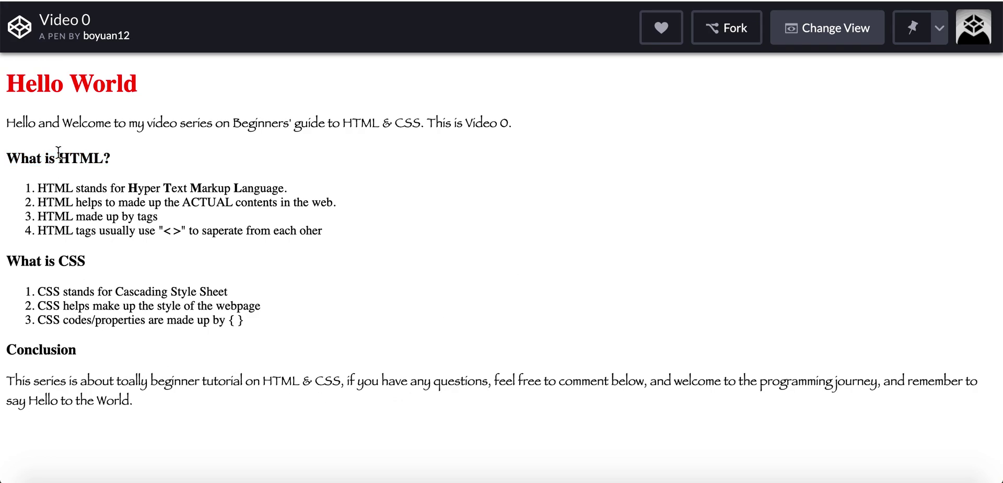
Inspect the page and expand the iframe's html and head to show the h1 red and p fantasy styles.
right_click(249, 431)
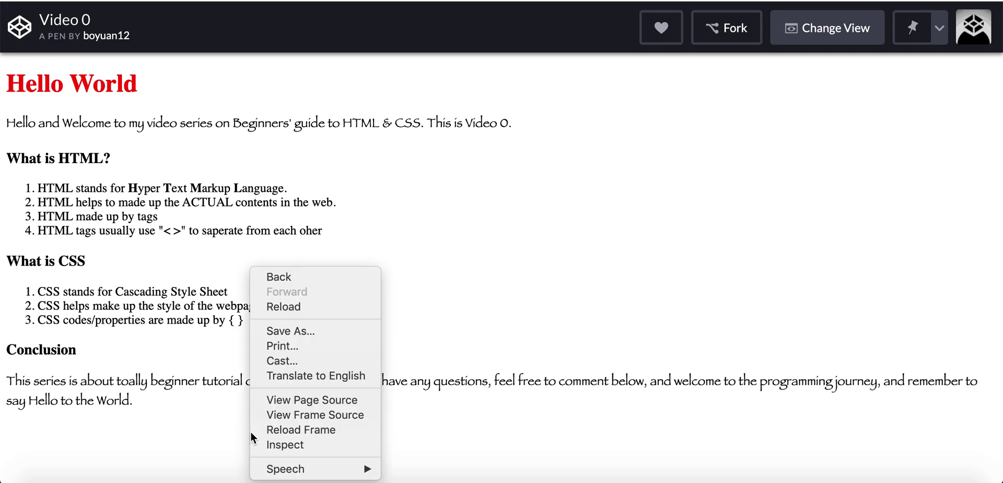
left_click(288, 444)
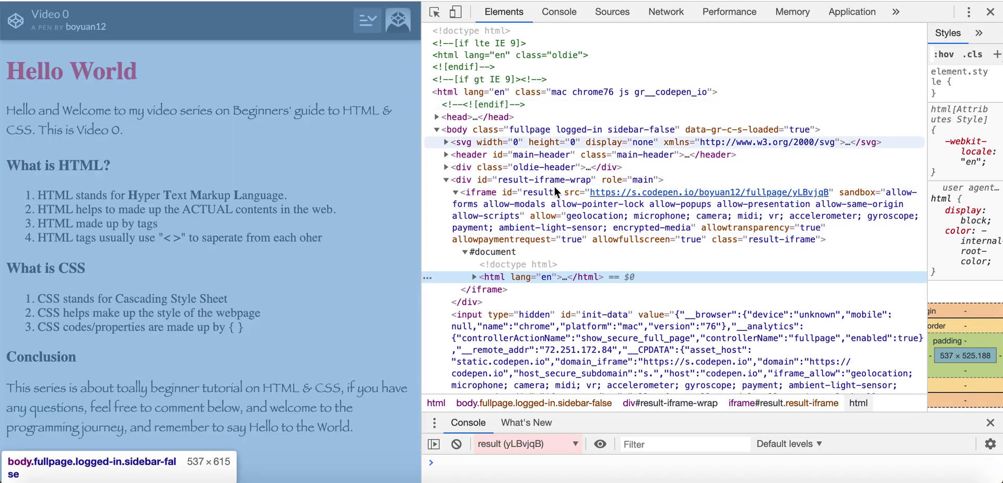
double_click(662, 277)
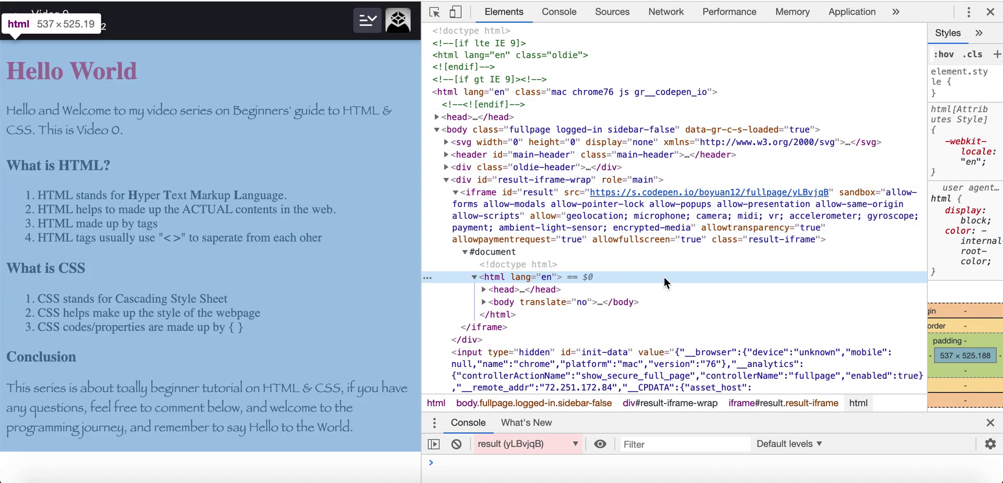
scroll(665, 279, "down", 2)
double_click(522, 249)
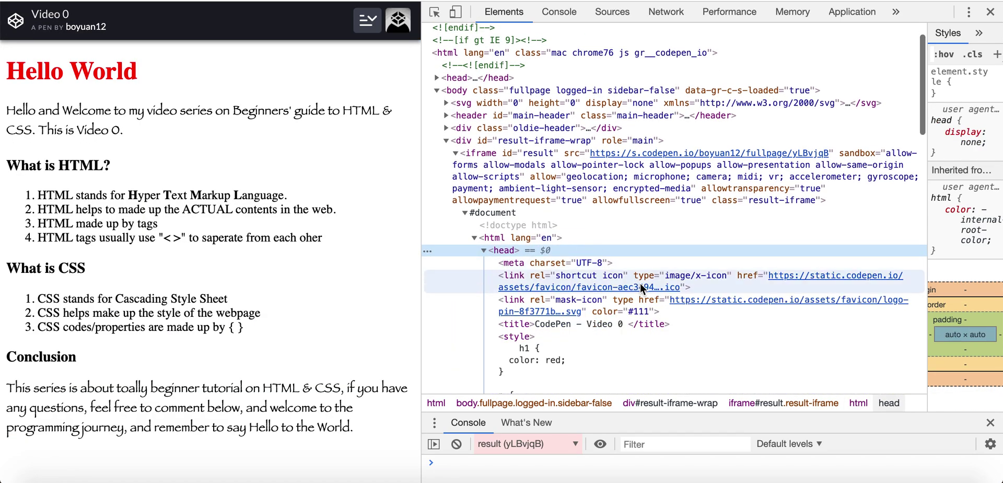
scroll(635, 285, "down", 3)
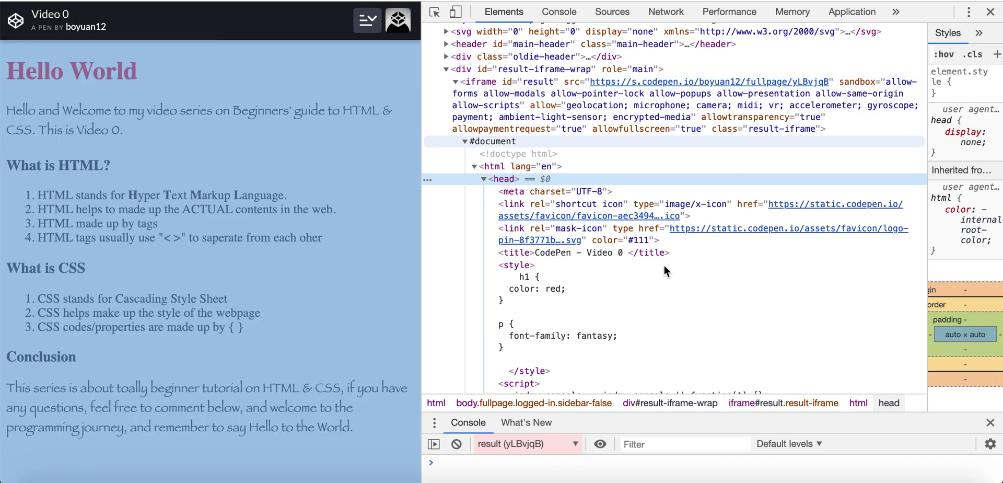
scroll(688, 306, "down", 3)
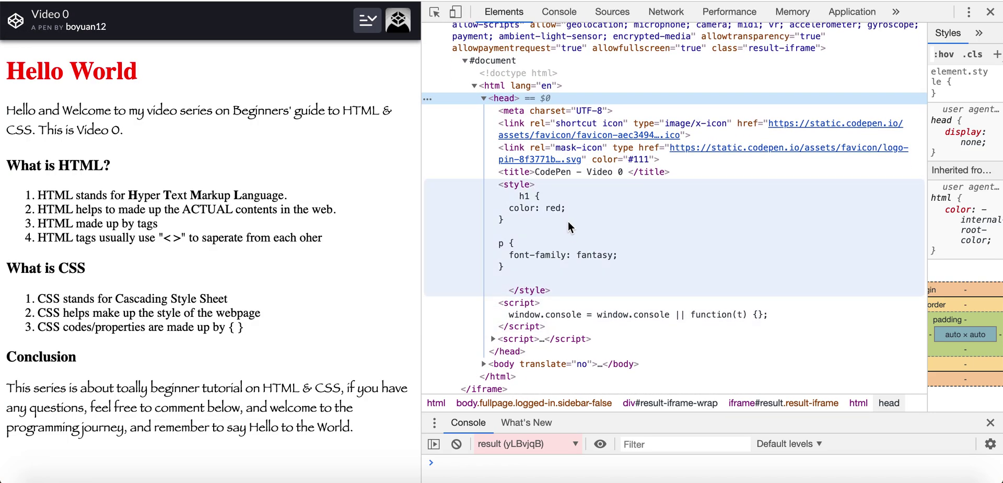
scroll(567, 219, "down", 5)
scroll(546, 216, "down", 10)
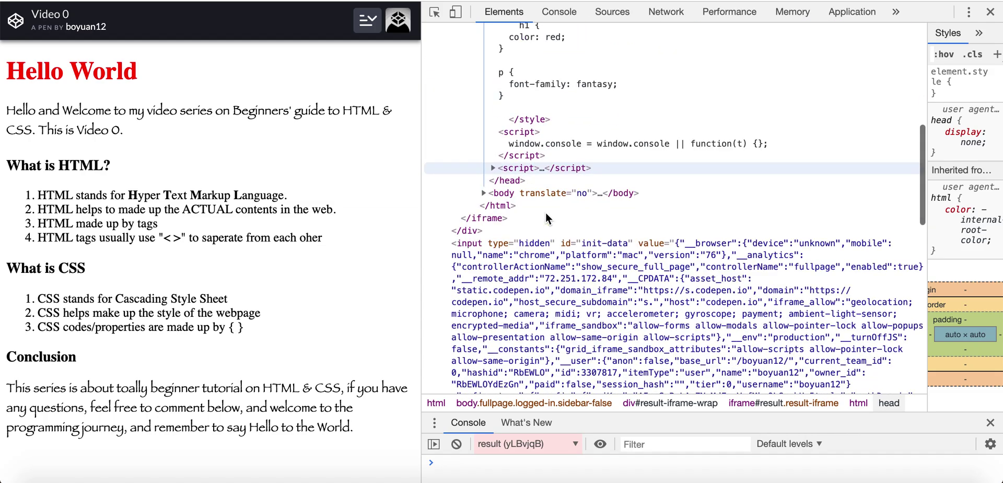
scroll(545, 212, "up", 20)
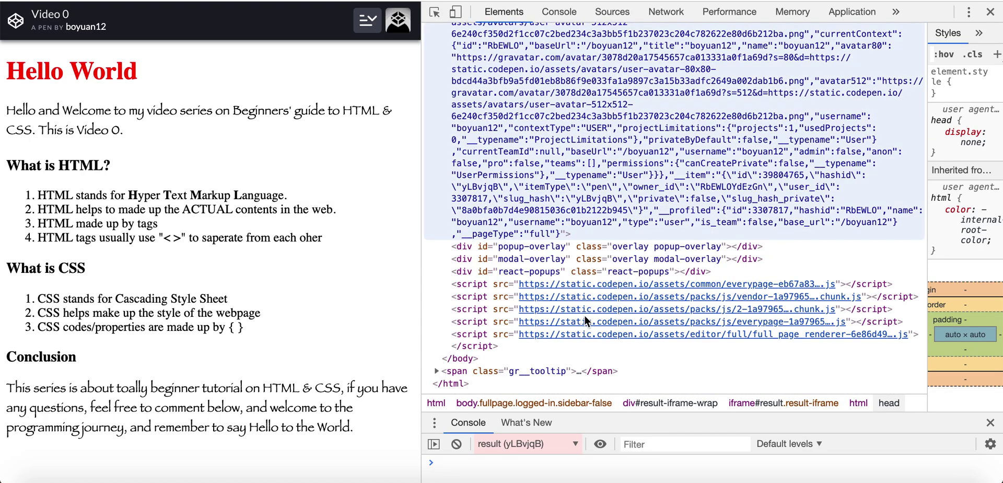
scroll(584, 315, "down", 8)
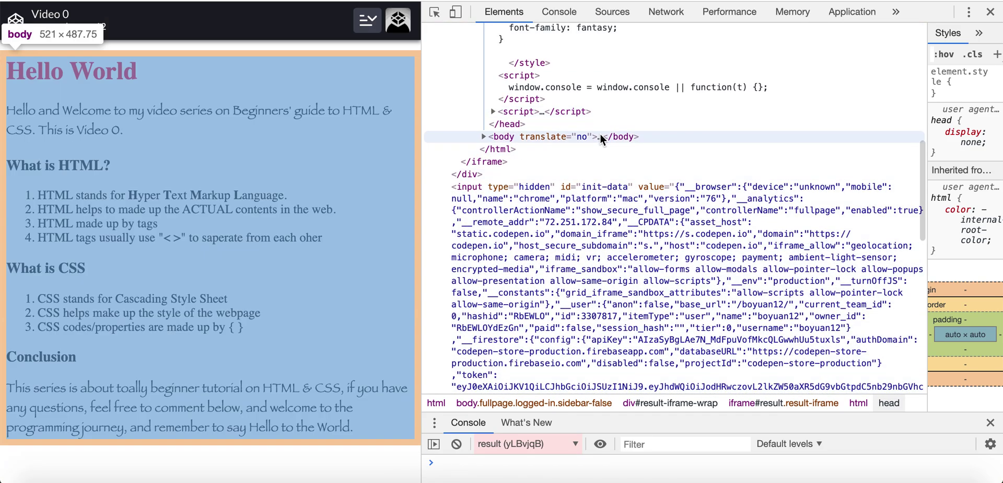
Expand the iframe's body and inspect the Hello World h1 and first paragraph elements.
left_click(601, 136)
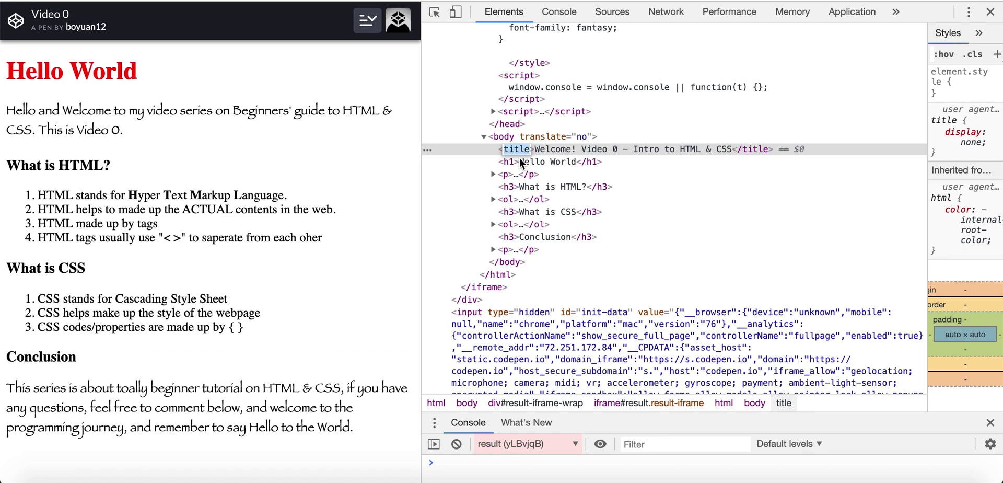
left_click(511, 164)
left_click(509, 174)
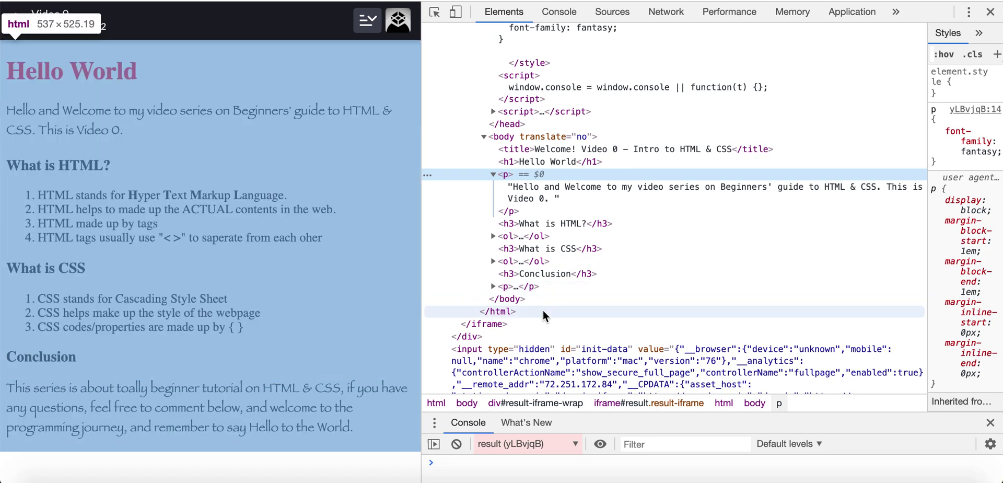
scroll(559, 178, "up", 5)
scroll(559, 177, "up", 4)
scroll(559, 177, "down", 8)
scroll(559, 176, "up", 4)
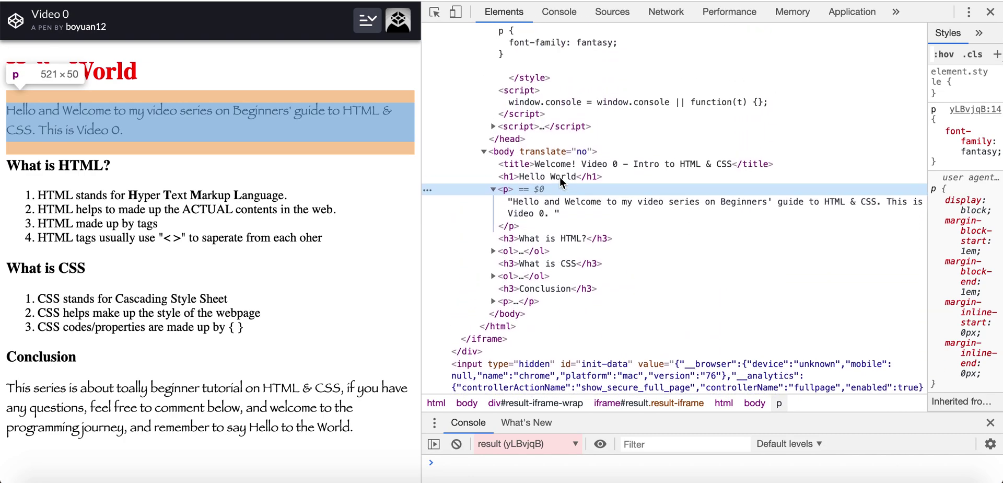
Pick the Hello World heading to check its color: red rule, then close DevTools.
left_click(434, 11)
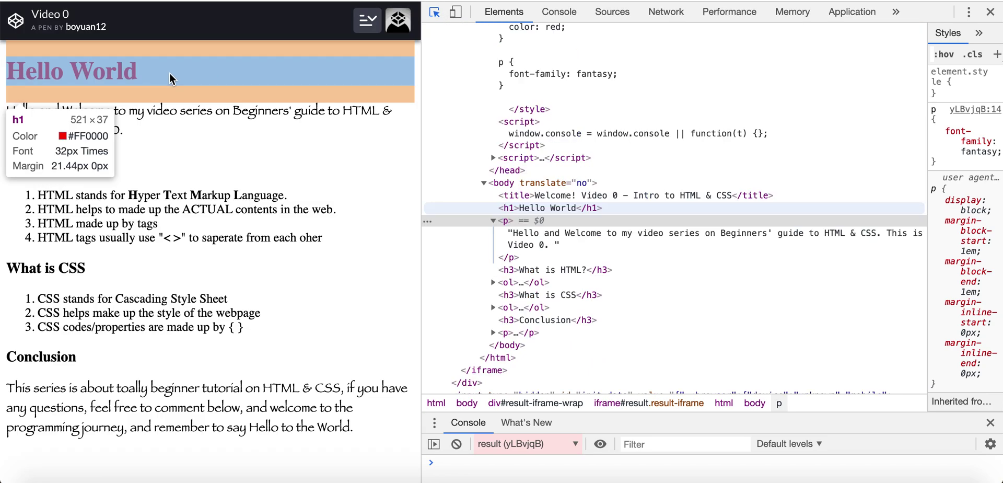
left_click(169, 73)
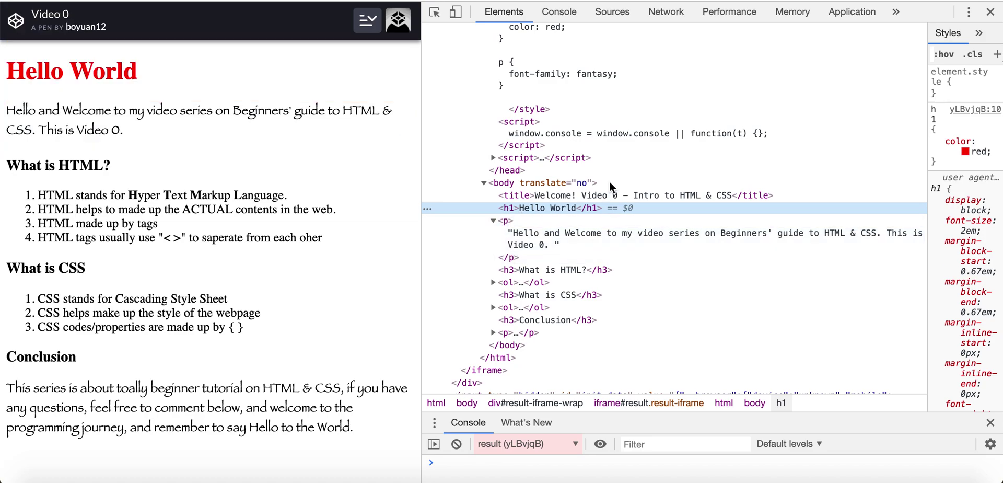
left_click(990, 13)
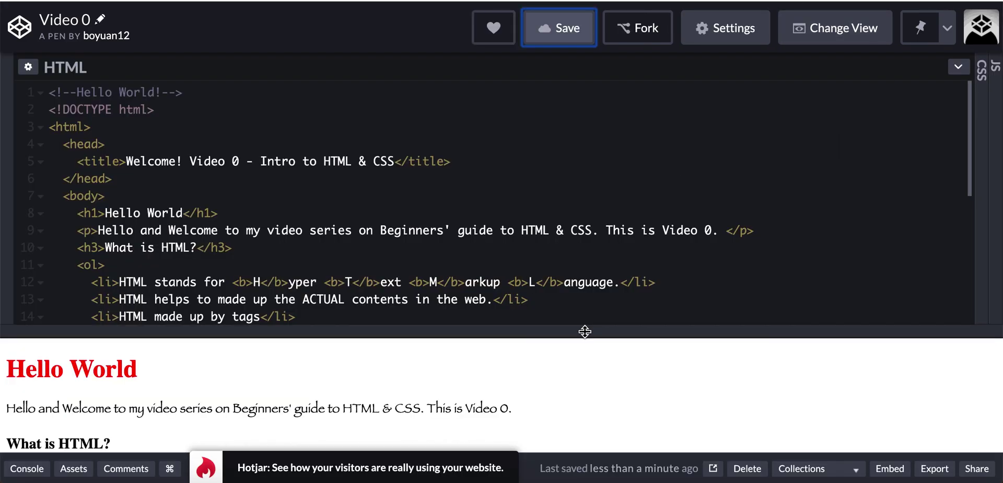
Enlarge the HTML panel to read the markup, then highlight 'Cascading Style Sheet' in the preview.
left_click_drag(584, 331, 572, 445)
scroll(766, 280, "down", 5)
scroll(767, 280, "up", 5)
scroll(767, 280, "down", 5)
scroll(767, 280, "up", 7)
scroll(767, 280, "down", 3)
scroll(767, 280, "down", 1)
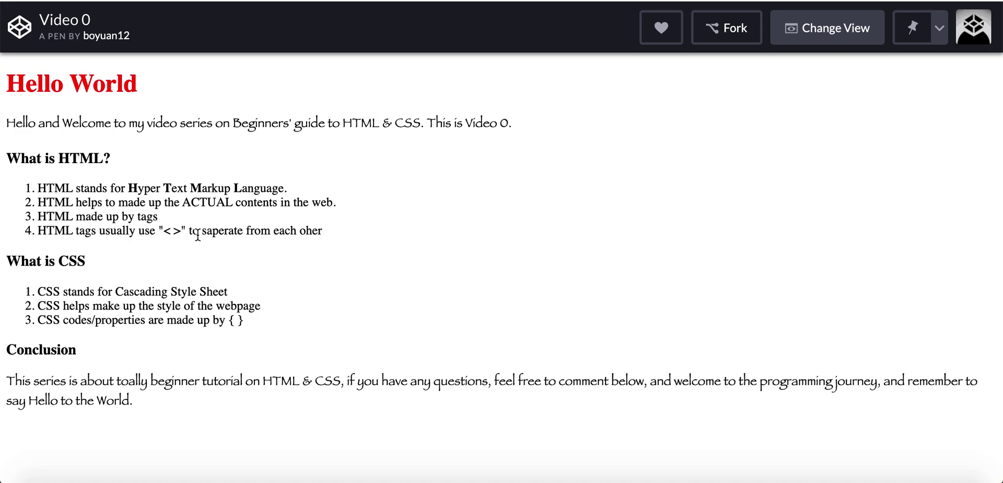
left_click_drag(233, 296, 116, 288)
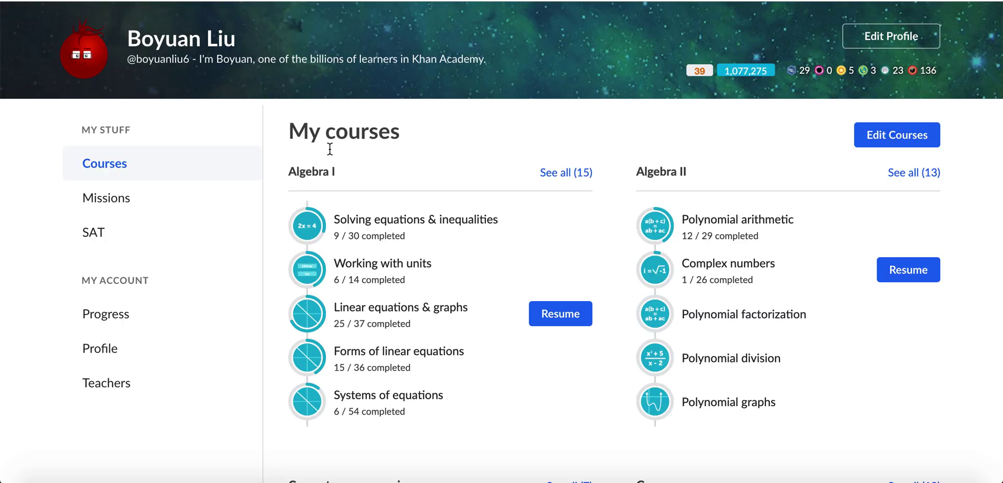
Check the 39-day streak calendar and My courses progress, then return to the pen's CSS code.
scroll(601, 130, "up", 1)
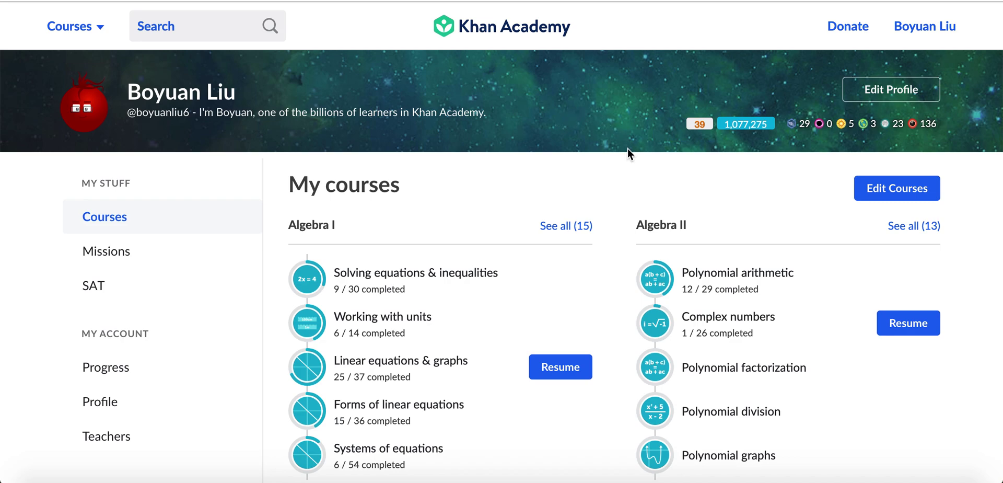
mouse_move(700, 126)
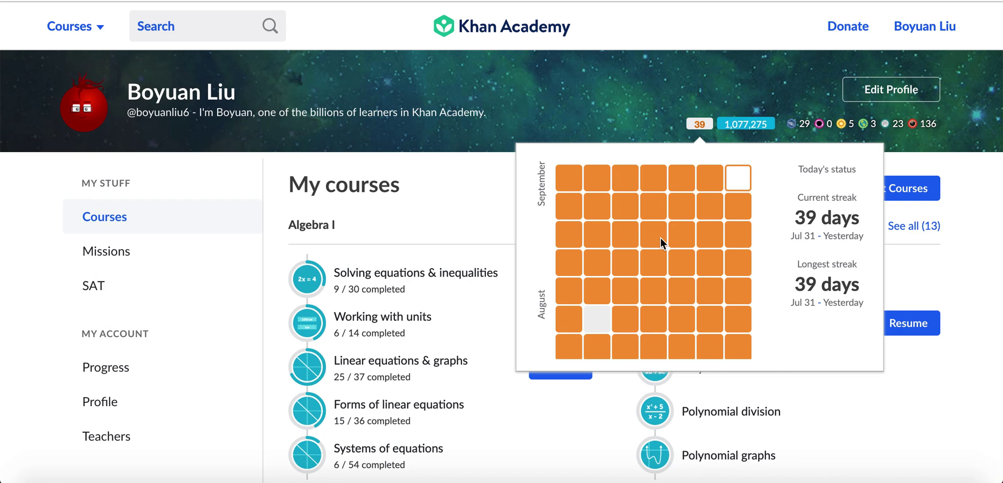
mouse_move(660, 237)
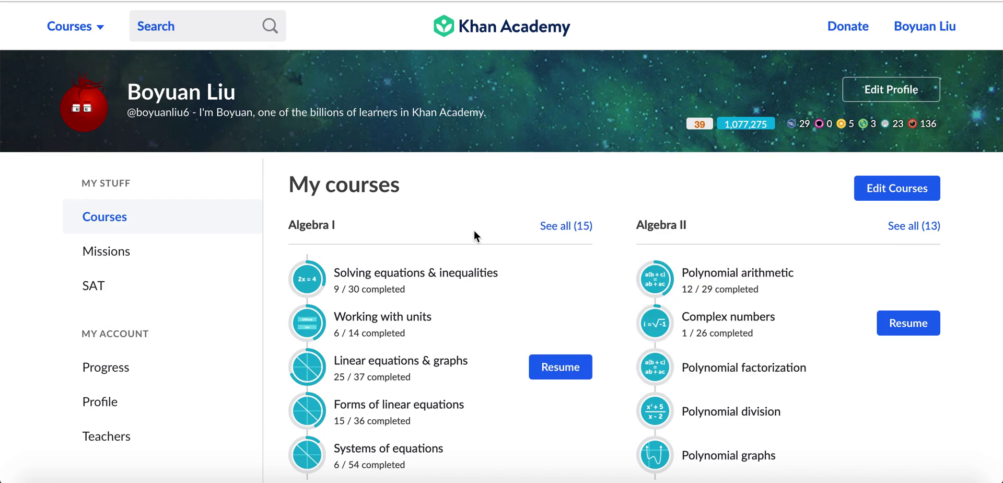
scroll(471, 230, "down", 3)
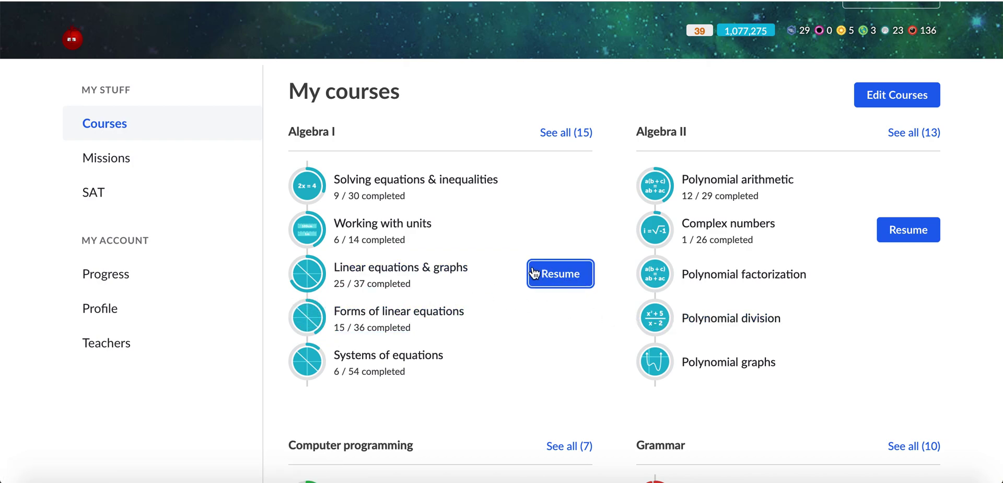
scroll(532, 264, "down", 3)
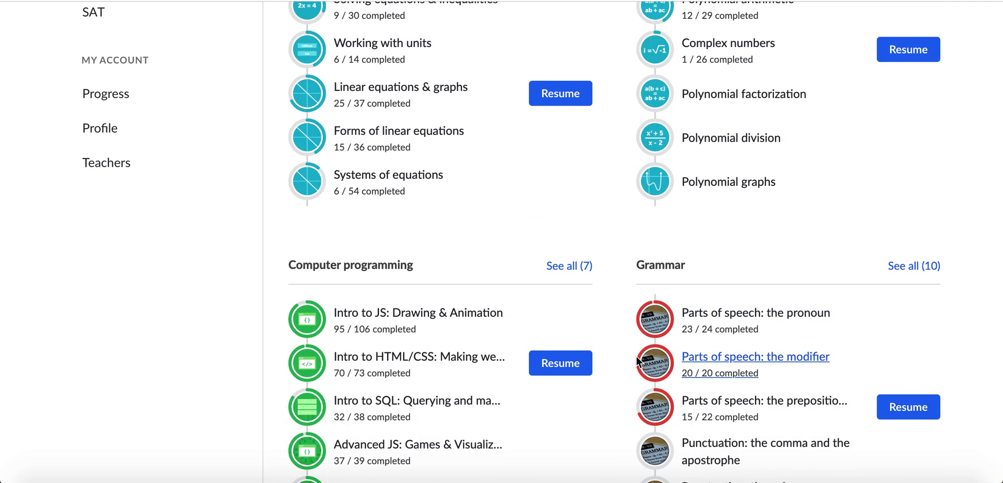
scroll(502, 318, "down", 10)
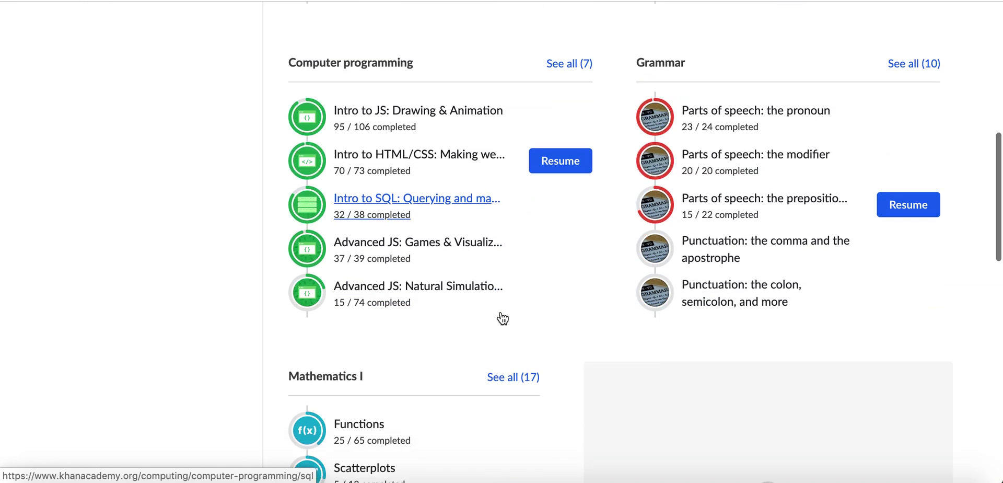
scroll(517, 311, "up", 20)
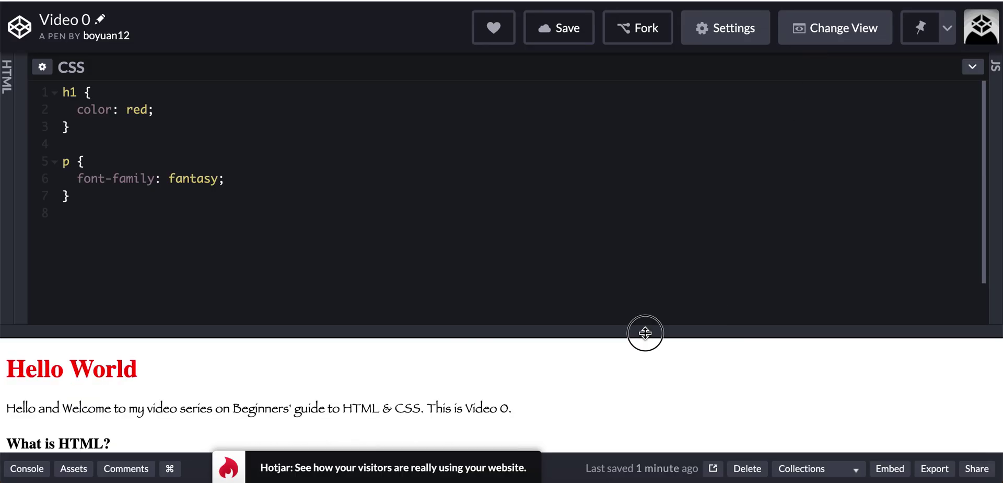
left_click_drag(645, 330, 682, 417)
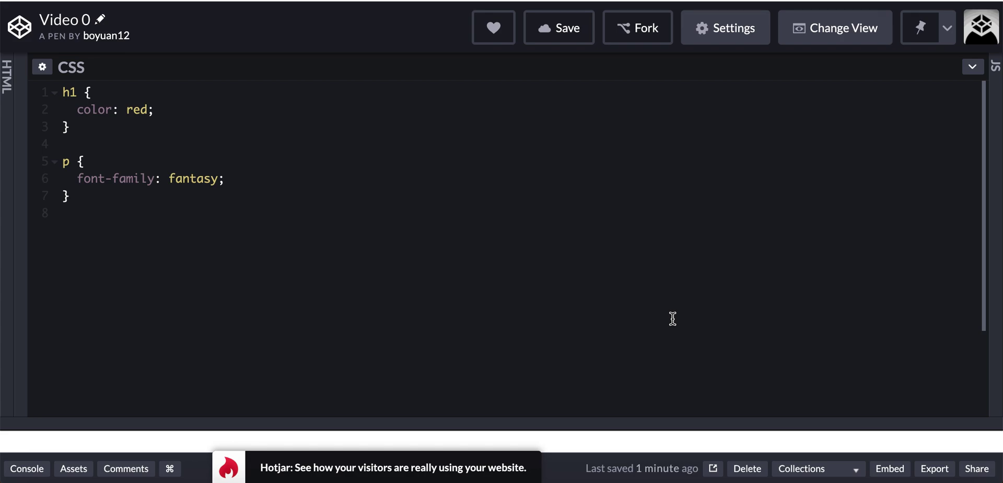
Raise the divider to view the rendered page under the CSS, then enlarge the CSS area again.
scroll(601, 397, "down", 1)
left_click_drag(587, 427, 583, 157)
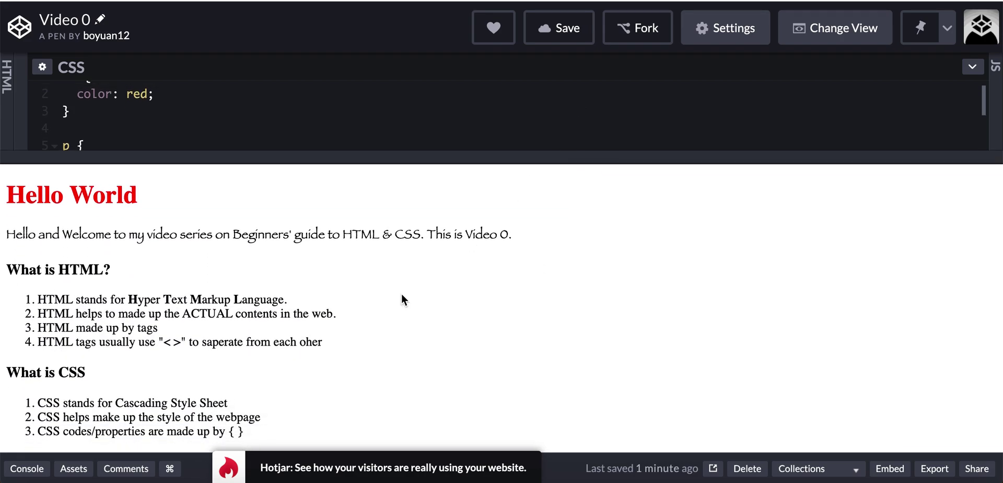
scroll(362, 314, "down", 3)
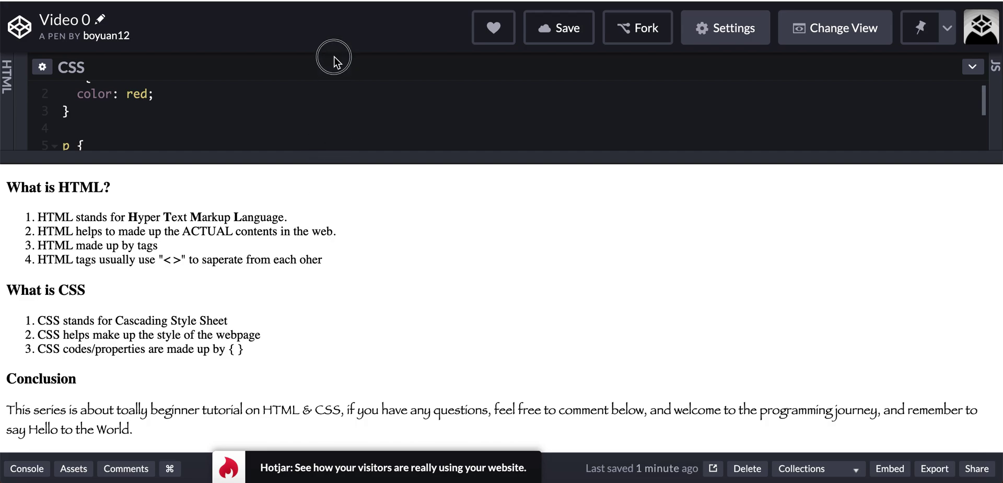
left_click_drag(331, 154, 381, 411)
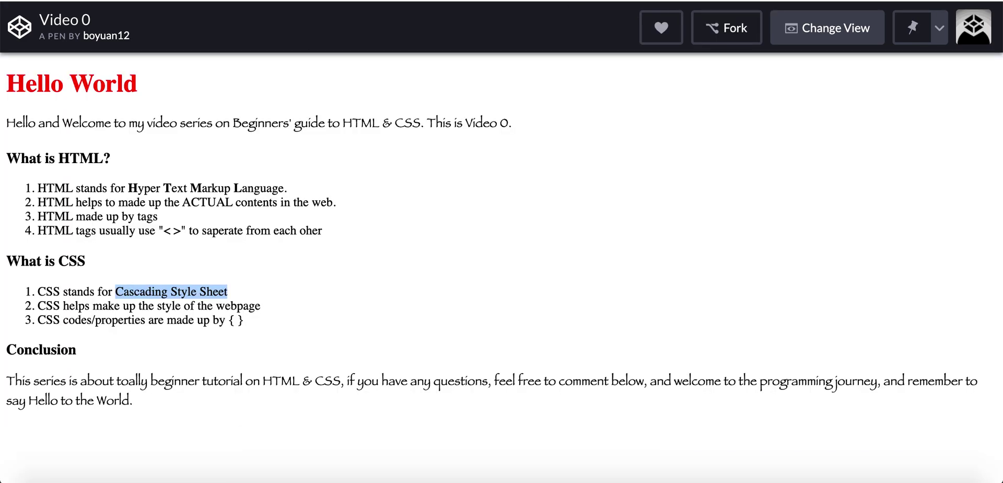
Highlight in turn the Hello World heading, the first paragraph, and the Conclusion paragraph.
left_click(540, 189)
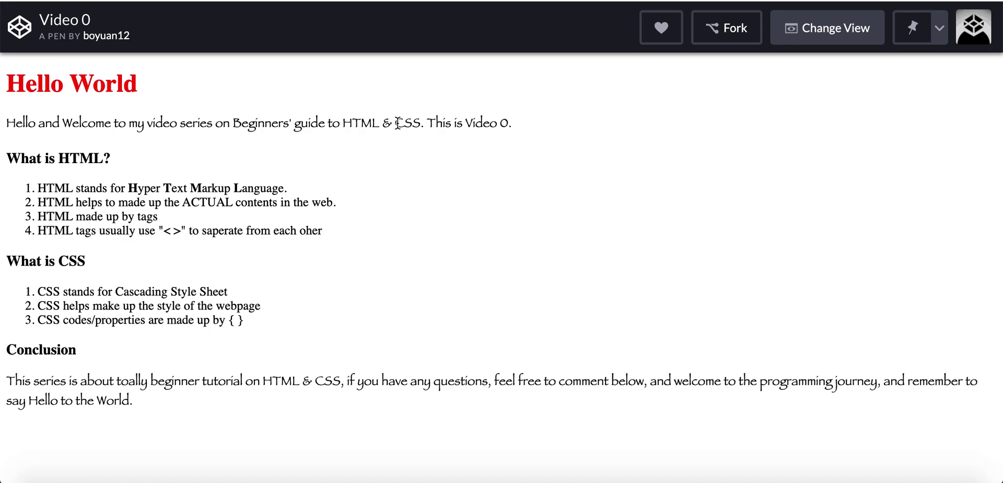
left_click_drag(160, 92, 8, 89)
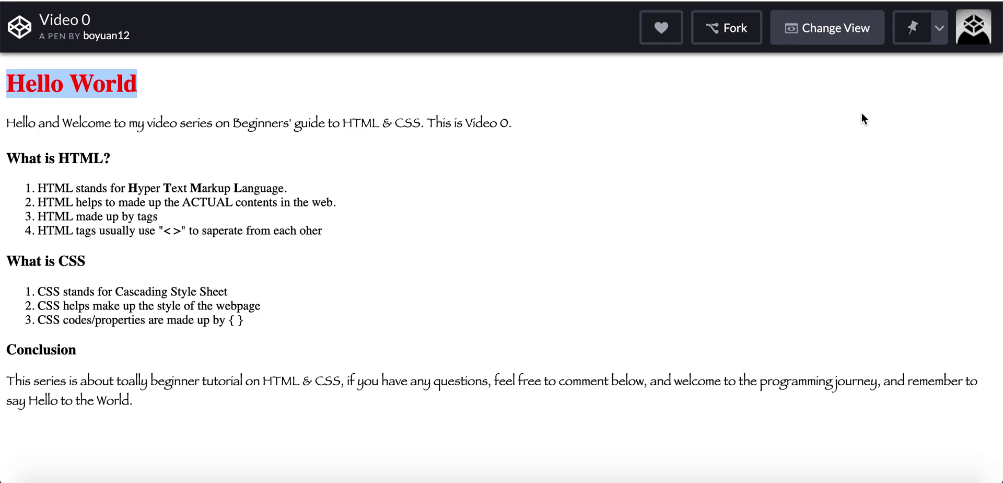
left_click(382, 117)
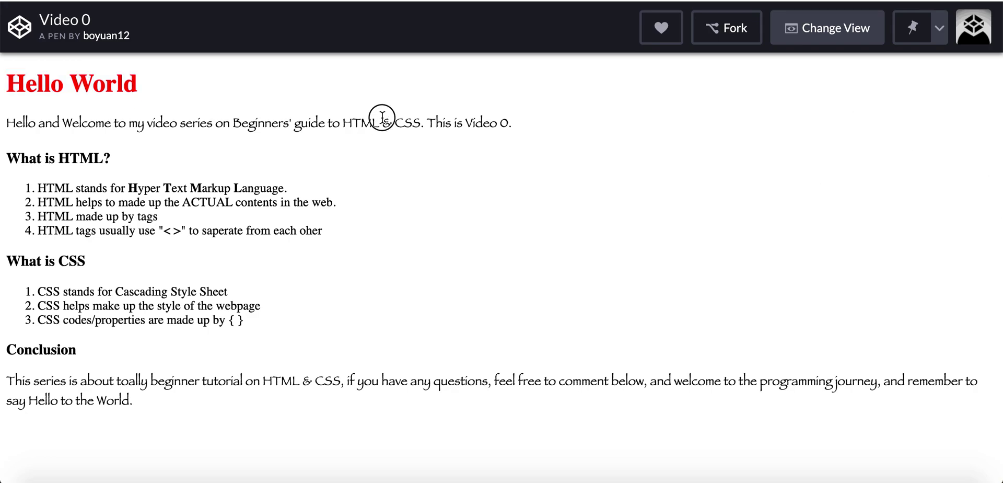
triple_click(382, 117)
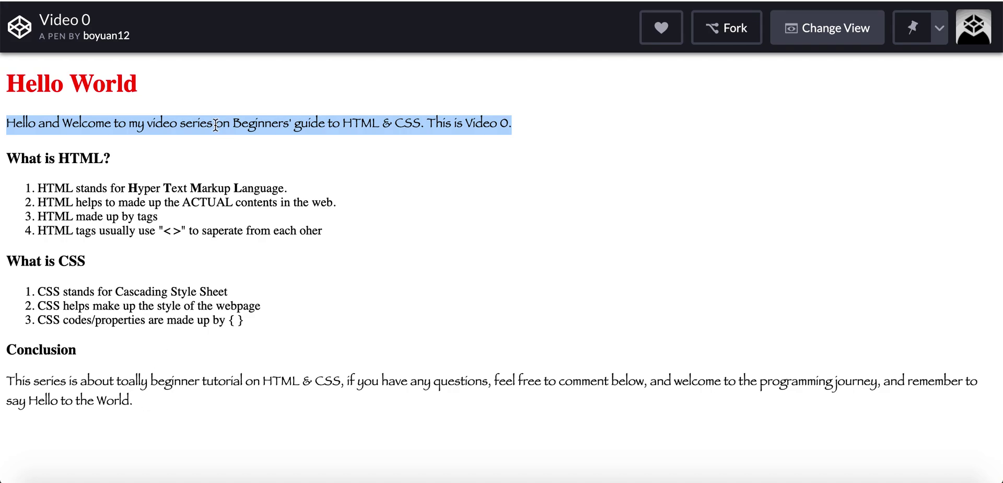
left_click_drag(133, 406, 2, 382)
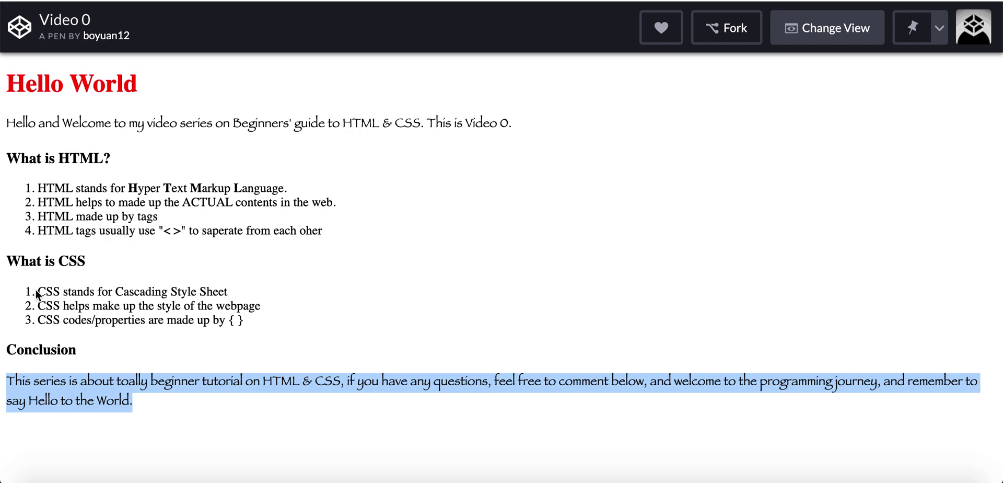